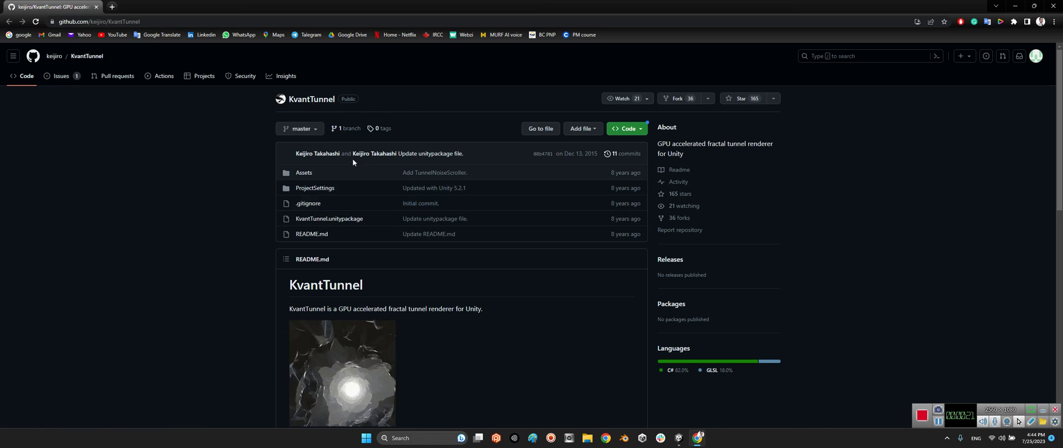
View the clone and ZIP download options of the KvantTunnel repository, then close them
{"action": "left_click", "coordinate": [639, 131]}
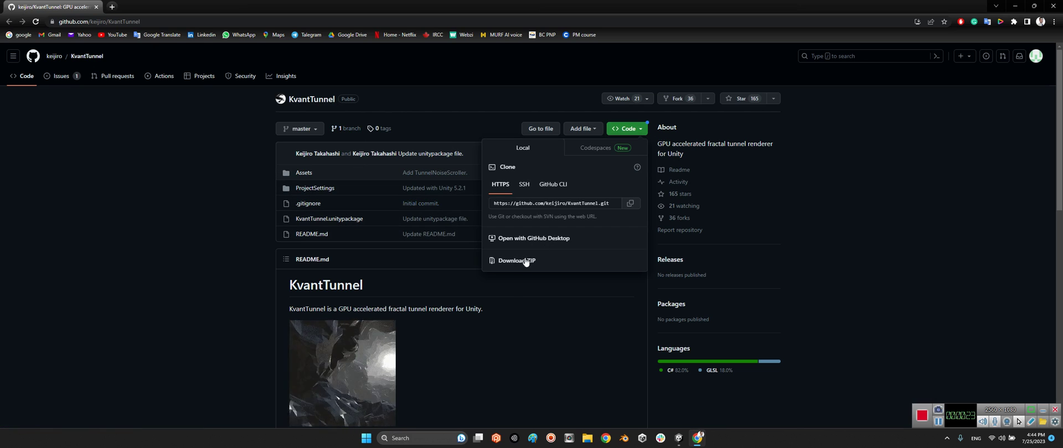
{"action": "left_click", "coordinate": [192, 151]}
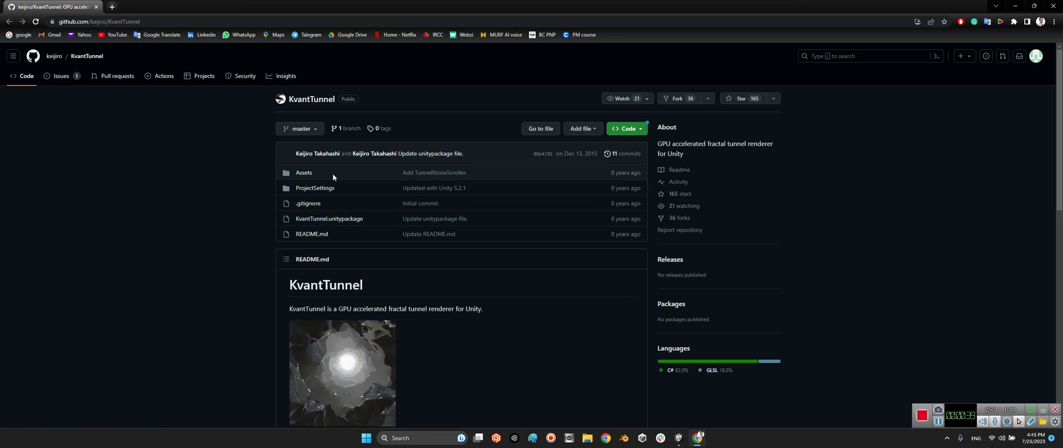
Switch to Unity and open the Test scene from the KvantTunnel/Test folder
{"action": "left_click", "coordinate": [680, 439]}
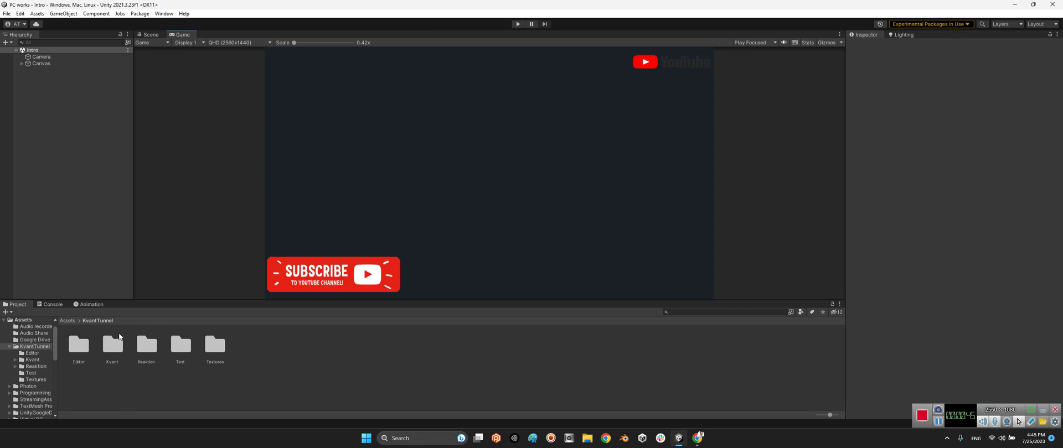
{"action": "double_click", "coordinate": [181, 345]}
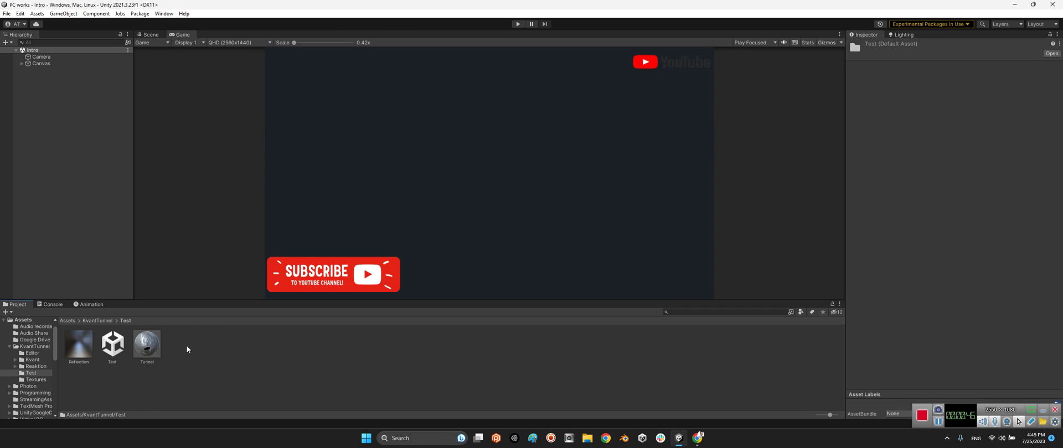
{"action": "double_click", "coordinate": [113, 346]}
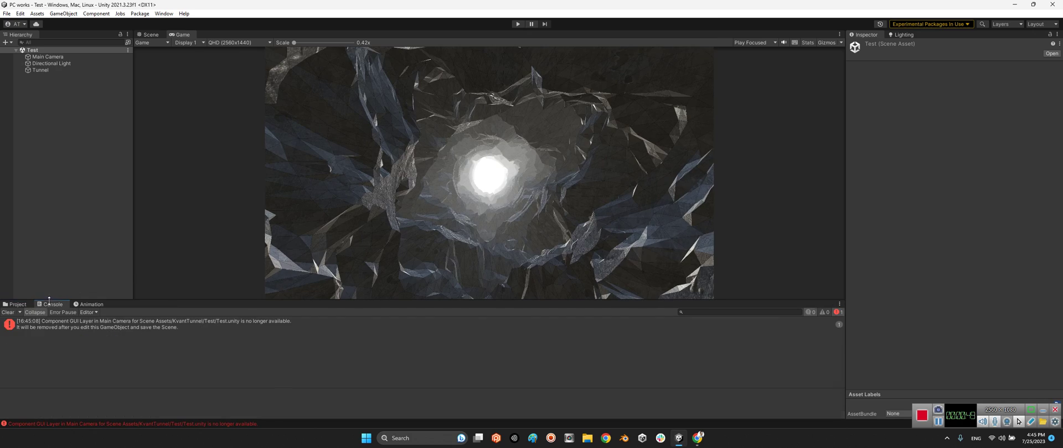
Look over the tunnel in the Scene view and run the scene in Play mode
{"action": "left_click", "coordinate": [151, 35]}
{"action": "right_click_drag", "start_coordinate": [531, 137], "coordinate": [470, 156]}
{"action": "key", "text": "s"}
{"action": "key", "text": "w"}
{"action": "left_click", "coordinate": [518, 24]}
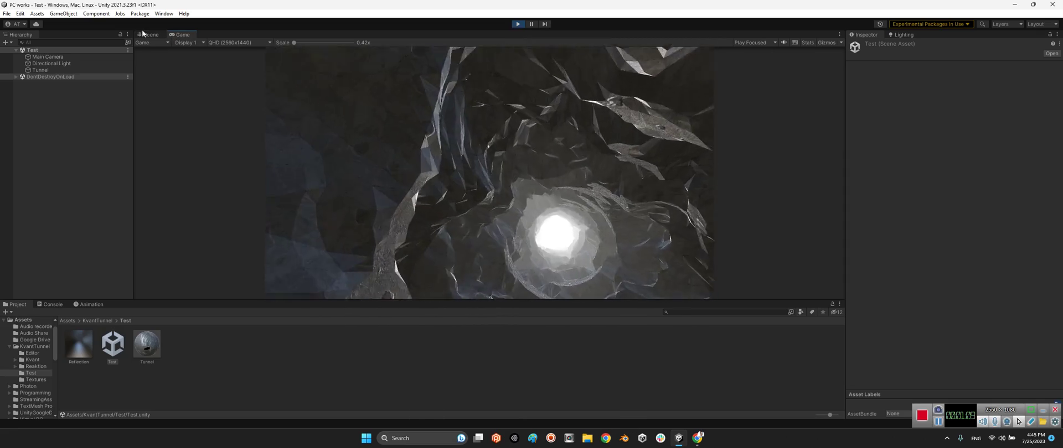
Examine the running tunnel mesh in the Scene view, both from outside and from inside
{"action": "left_click", "coordinate": [148, 34]}
{"action": "right_click_drag", "start_coordinate": [596, 164], "coordinate": [569, 165]}
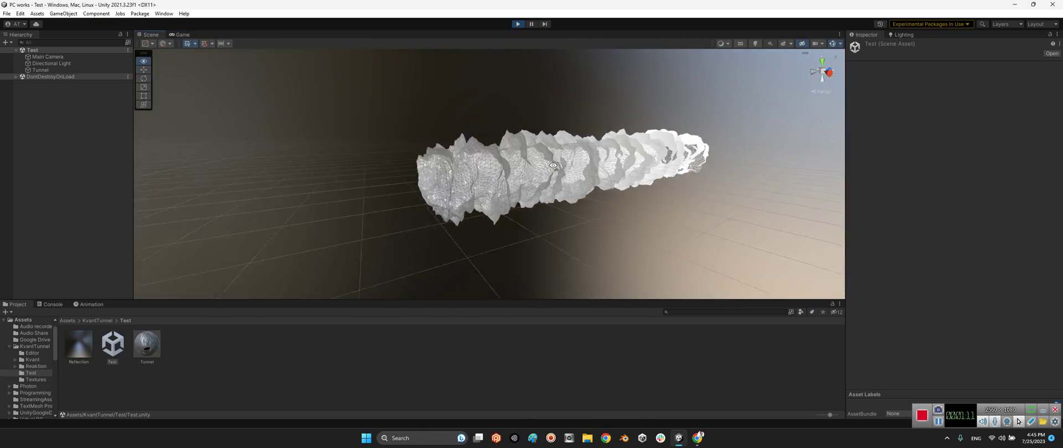
{"action": "left_click_drag", "start_coordinate": [552, 166], "coordinate": [688, 162], "text": "alt"}
{"action": "right_click_drag", "start_coordinate": [687, 163], "coordinate": [665, 157]}
{"action": "key", "text": "w"}
{"action": "left_click_drag", "start_coordinate": [665, 158], "coordinate": [682, 148], "text": "alt"}
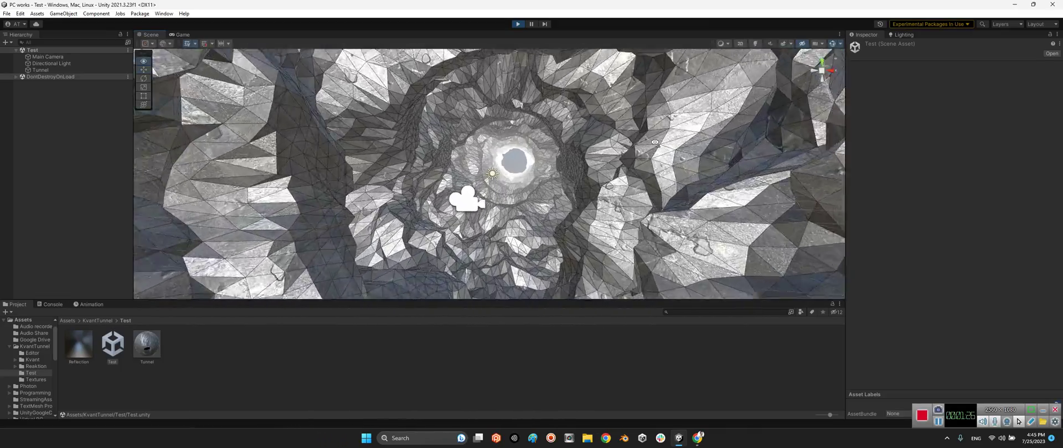
{"action": "right_click_drag", "start_coordinate": [656, 141], "coordinate": [455, 160]}
{"action": "key", "text": "s"}
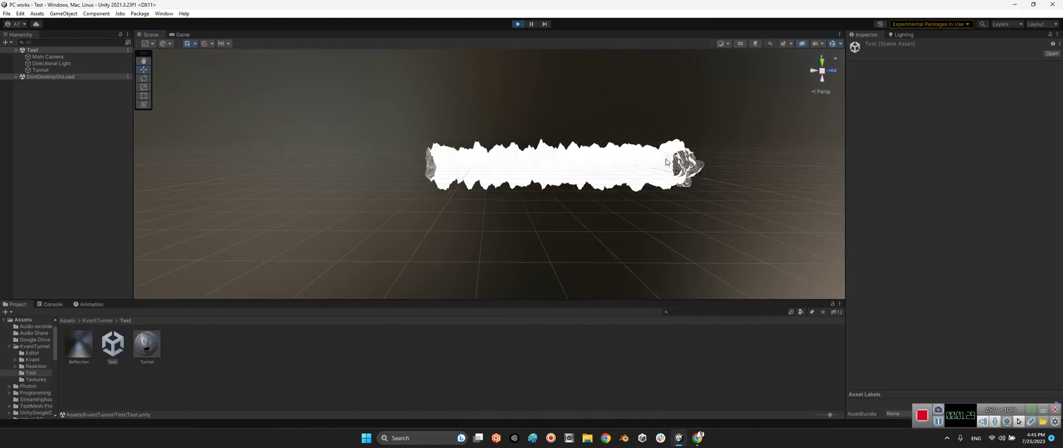
{"action": "key", "text": "a"}
{"action": "right_click_drag", "start_coordinate": [557, 168], "coordinate": [756, 158]}
{"action": "key", "text": "w"}
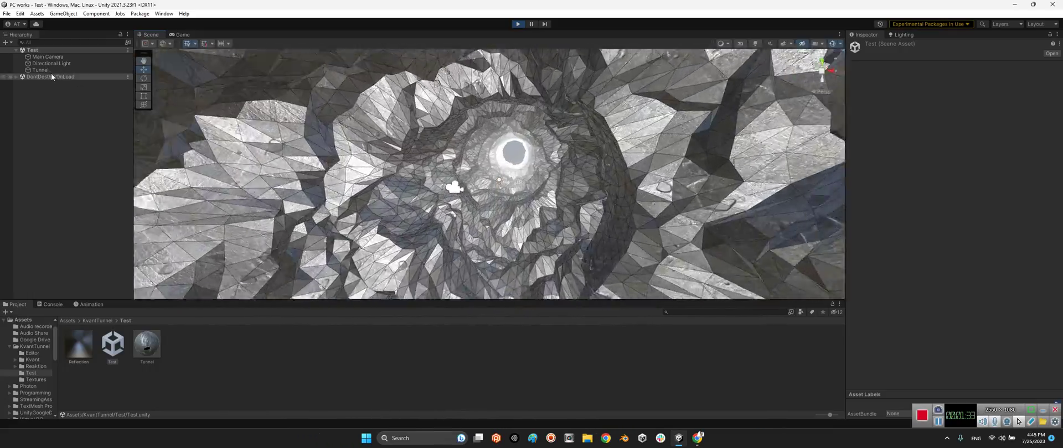
Select the Tunnel object and increase its Radius to about 16.3 and its Height to 323.6
{"action": "left_click", "coordinate": [47, 71]}
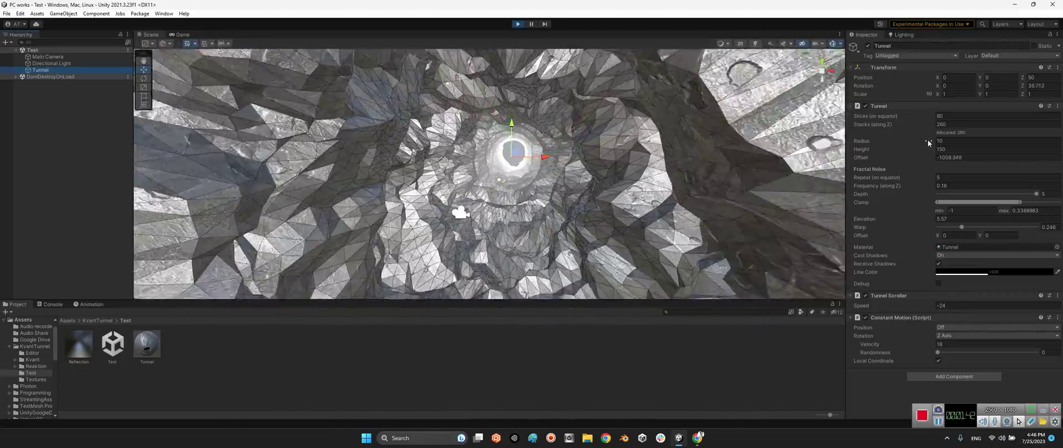
{"action": "left_click_drag", "start_coordinate": [928, 140], "coordinate": [639, 181]}
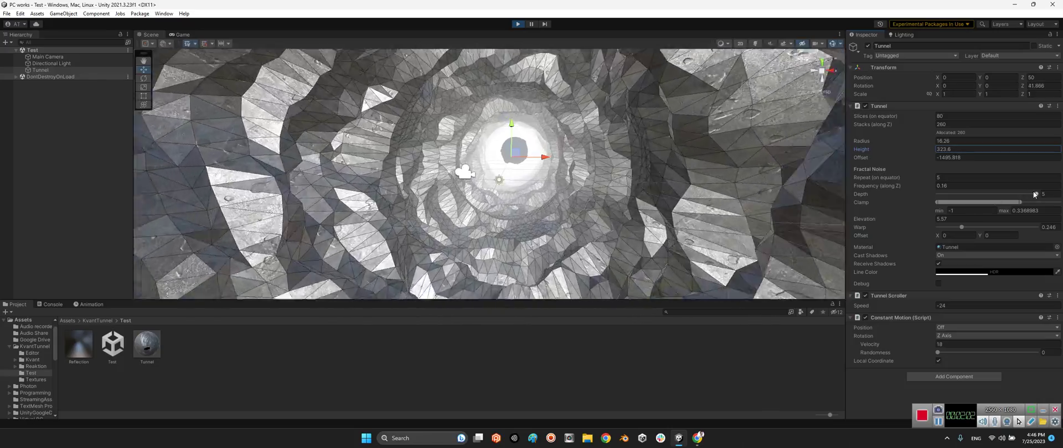
Try a fractal noise Depth of 1, return it to 5, and set the Clamp maximum to 1
{"action": "left_click", "coordinate": [1036, 194]}
{"action": "left_click", "coordinate": [942, 193]}
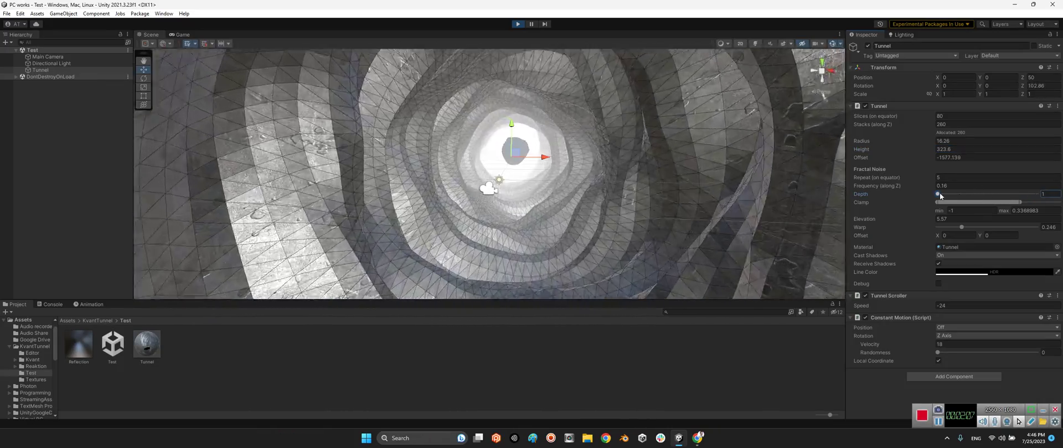
{"action": "left_click_drag", "start_coordinate": [938, 194], "coordinate": [1036, 194]}
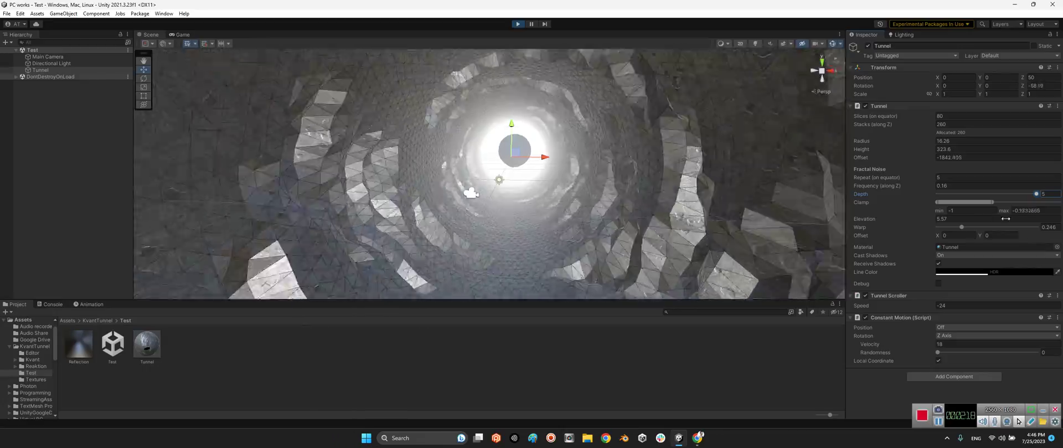
{"action": "left_click_drag", "start_coordinate": [1006, 218], "coordinate": [1059, 220]}
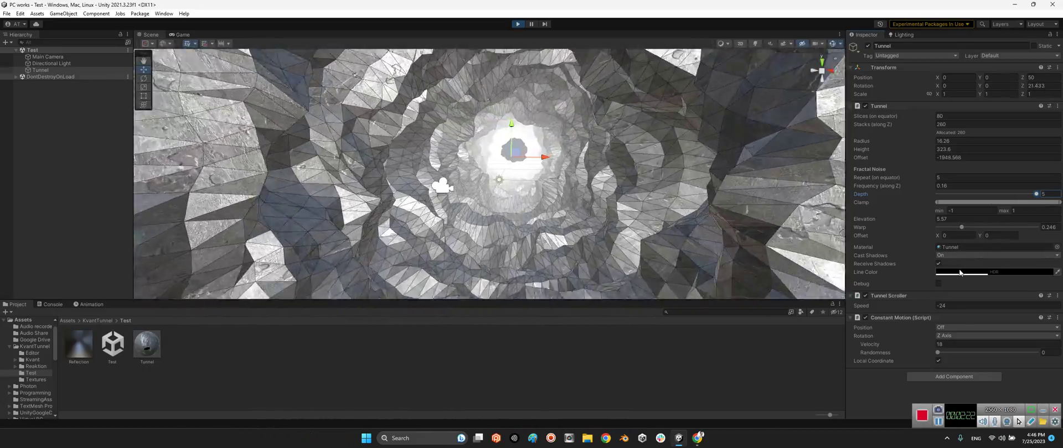
Set the tunnel's Line Color alpha to 0 and its Warp to 0.431
{"action": "left_click", "coordinate": [961, 272]}
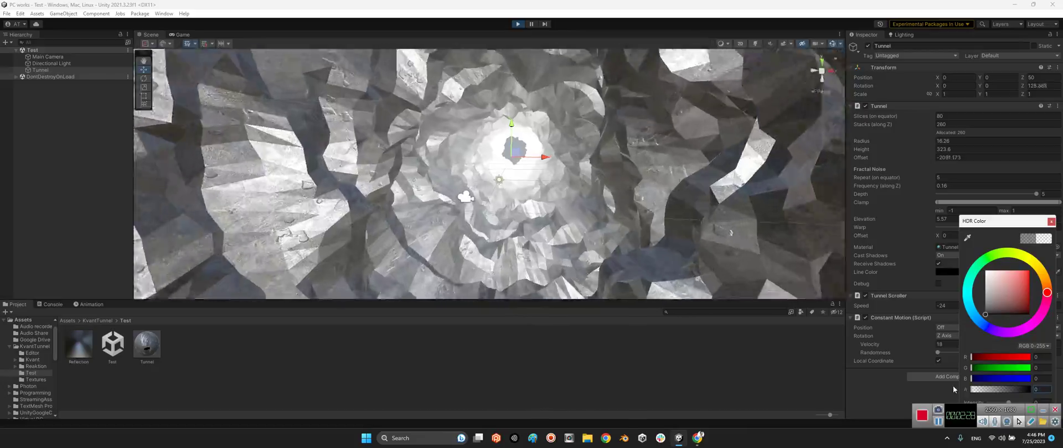
{"action": "left_click_drag", "start_coordinate": [997, 390], "coordinate": [1036, 391]}
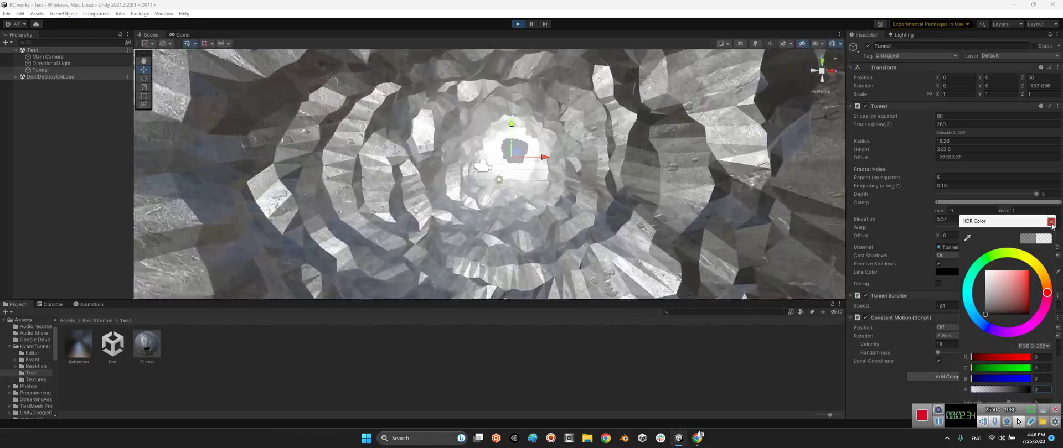
{"action": "left_click", "coordinate": [1051, 222]}
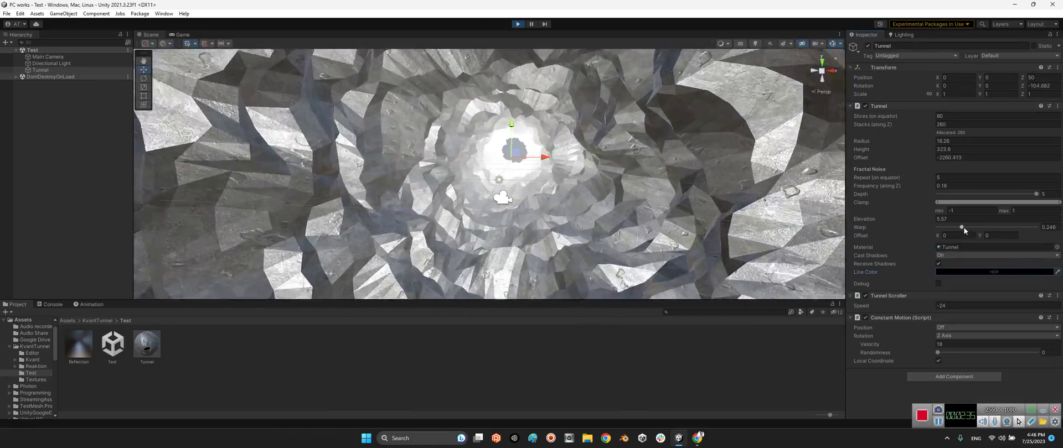
{"action": "mouse_move", "coordinate": [963, 227]}
{"action": "left_mouse_down"}
{"action": "mouse_move", "coordinate": [1015, 232]}
{"action": "mouse_move", "coordinate": [908, 230]}
{"action": "mouse_move", "coordinate": [979, 229]}
{"action": "left_mouse_up"}
Locate the material assigned to the tunnel and change its Color to light grey D2D2D2
{"action": "left_click", "coordinate": [964, 248]}
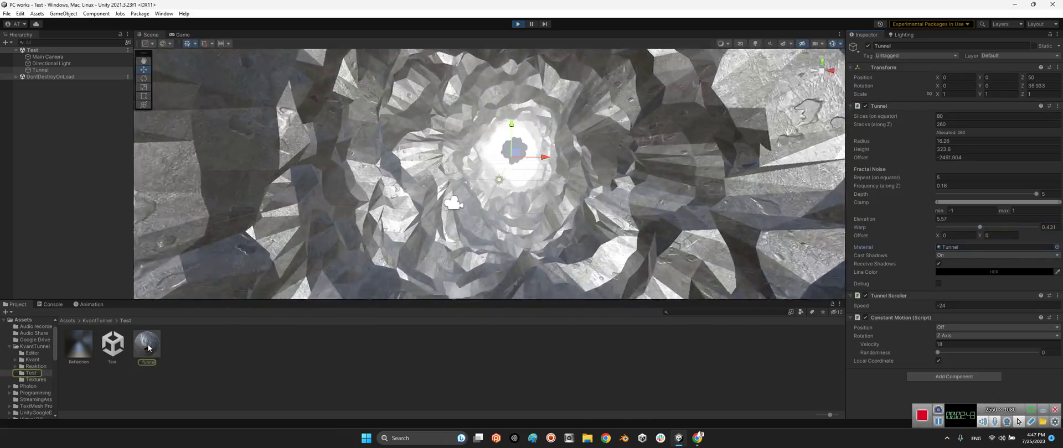
{"action": "left_click", "coordinate": [147, 345]}
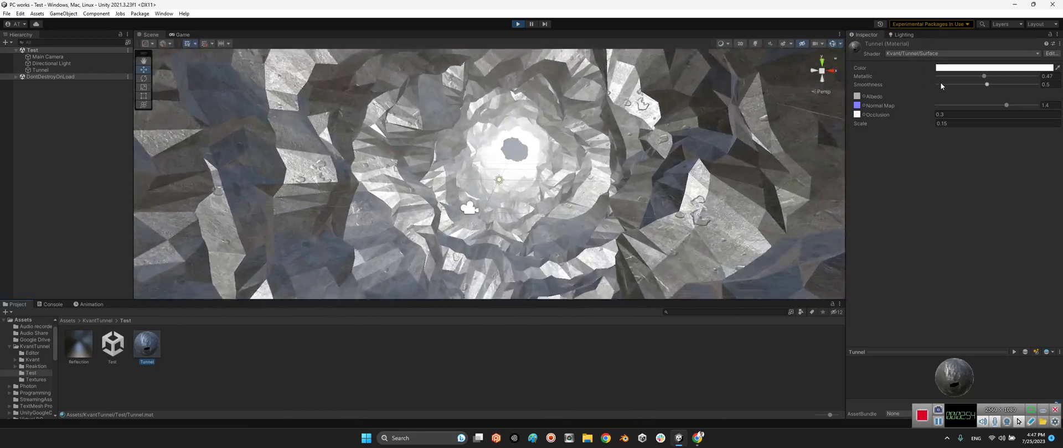
{"action": "left_click", "coordinate": [941, 69]}
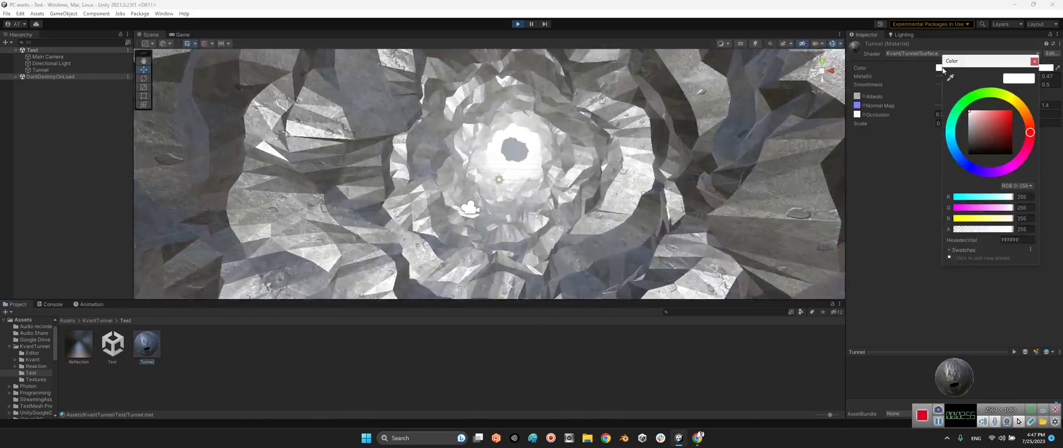
{"action": "mouse_move", "coordinate": [973, 118]}
{"action": "left_mouse_down"}
{"action": "mouse_move", "coordinate": [979, 125]}
{"action": "mouse_move", "coordinate": [1033, 109]}
{"action": "mouse_move", "coordinate": [908, 118]}
{"action": "left_mouse_up"}
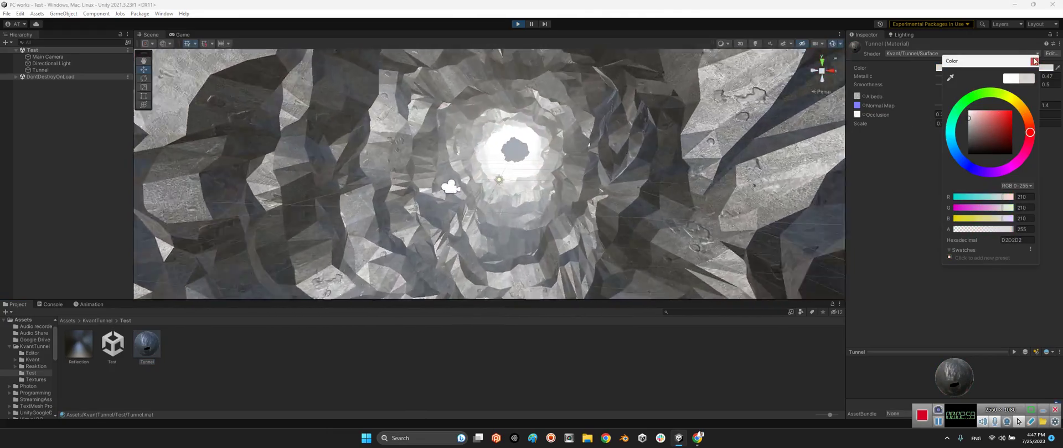
{"action": "left_click", "coordinate": [1035, 61]}
Try Tunnel Scroller speeds of -7.4, a positive value and about -20 on the Tunnel object, and exit Play mode
{"action": "left_click", "coordinate": [35, 71]}
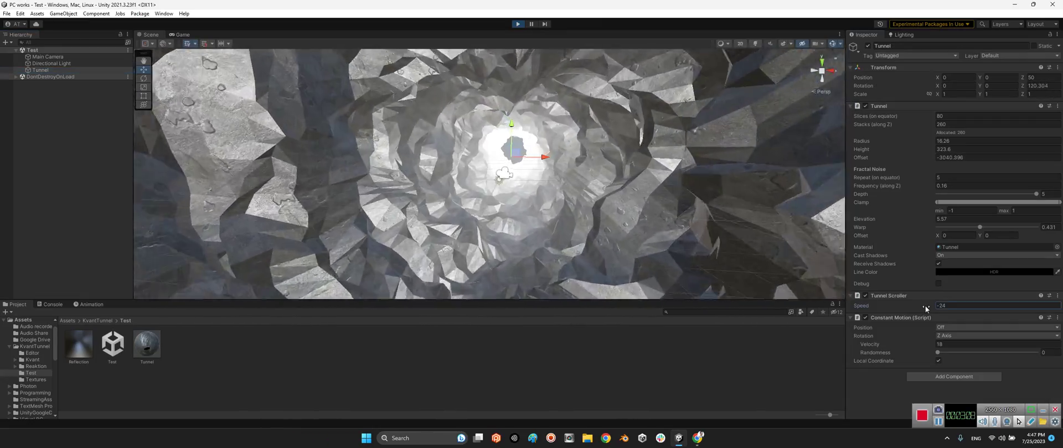
{"action": "left_click_drag", "start_coordinate": [925, 305], "coordinate": [30, 314]}
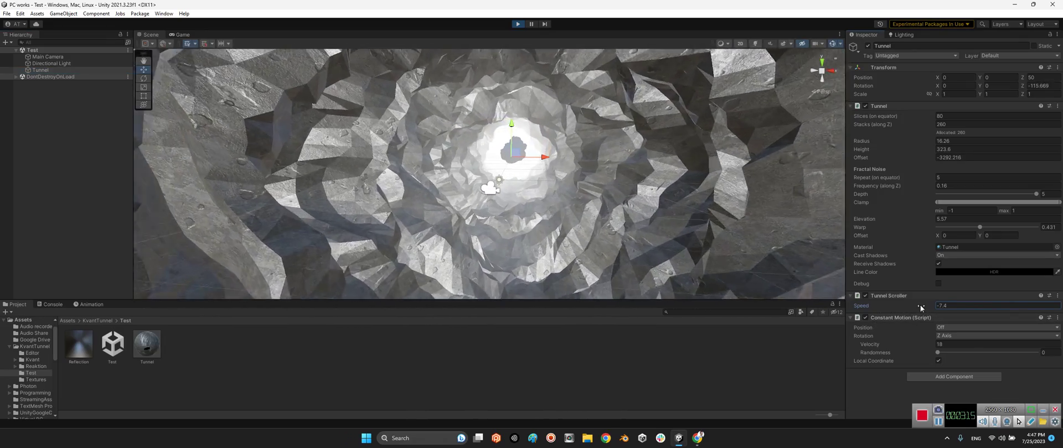
{"action": "left_click_drag", "start_coordinate": [921, 305], "coordinate": [952, 306]}
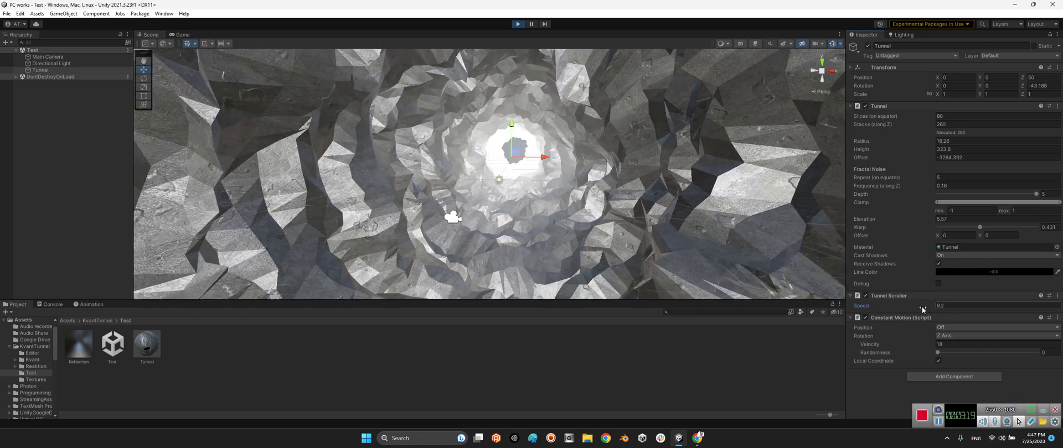
{"action": "left_click_drag", "start_coordinate": [922, 306], "coordinate": [770, 301]}
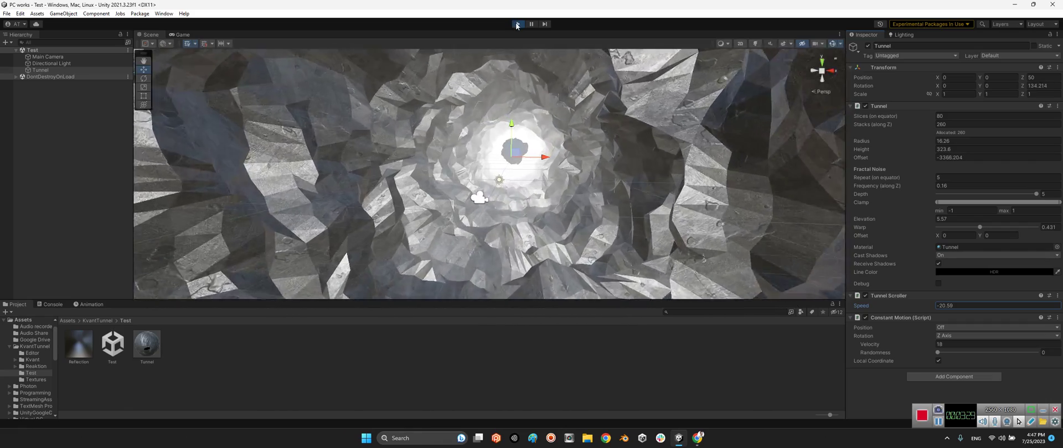
{"action": "left_click", "coordinate": [518, 24]}
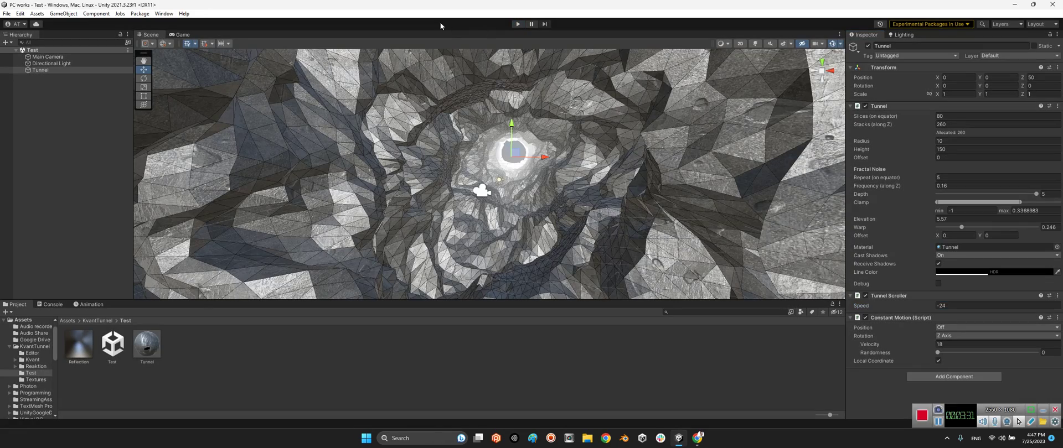